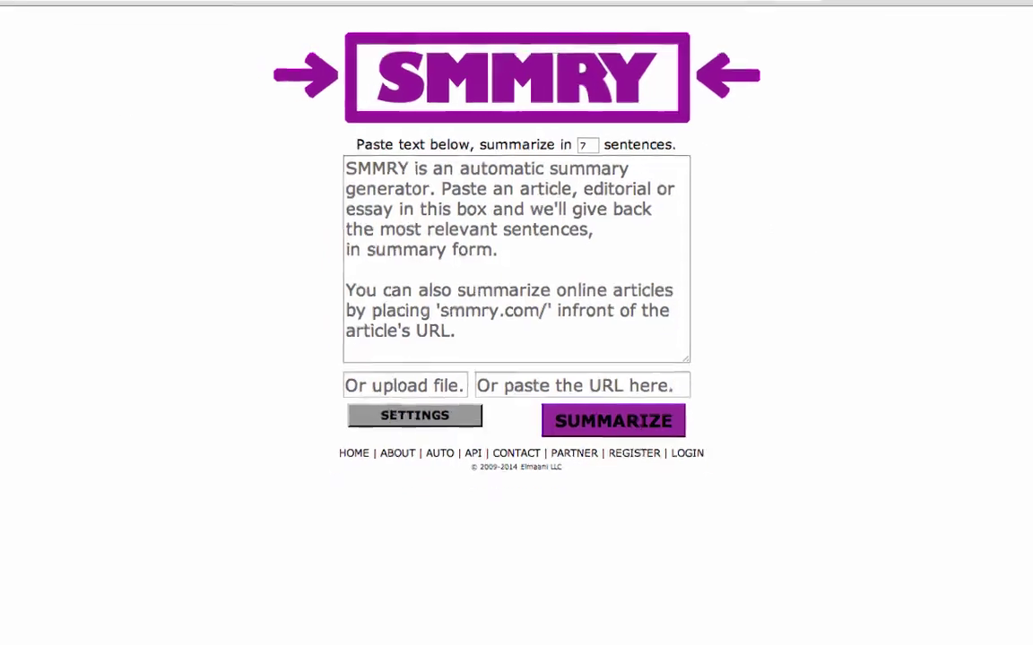
Step: Bring up the Mosquito net Wikipedia article and clear its old text selection
click(152, 12)
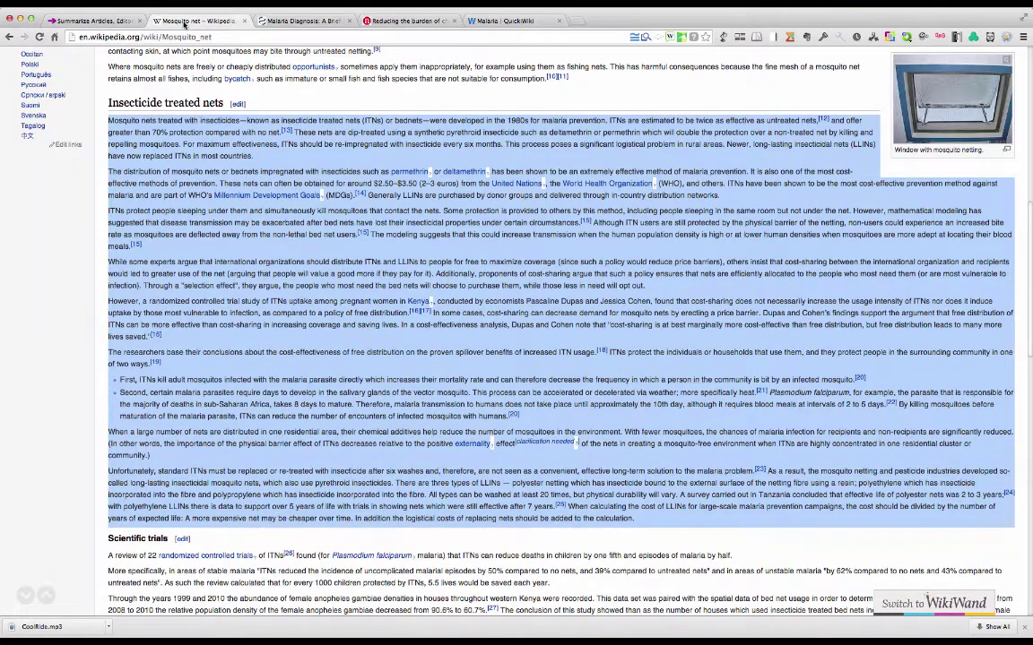
click(235, 64)
scroll(242, 72, up, 5)
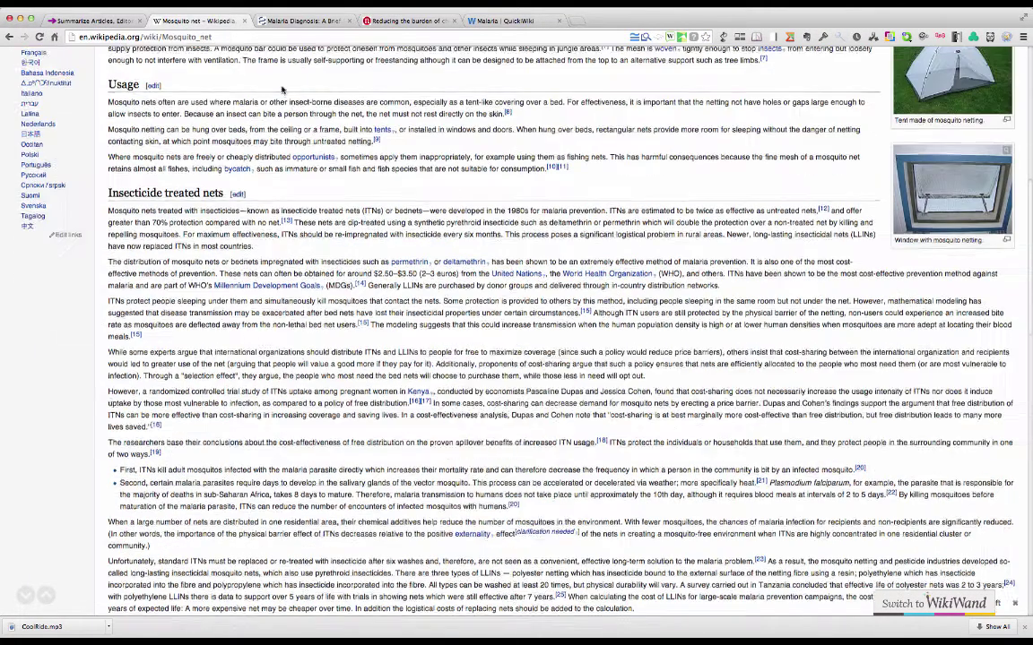
scroll(282, 90, up, 8)
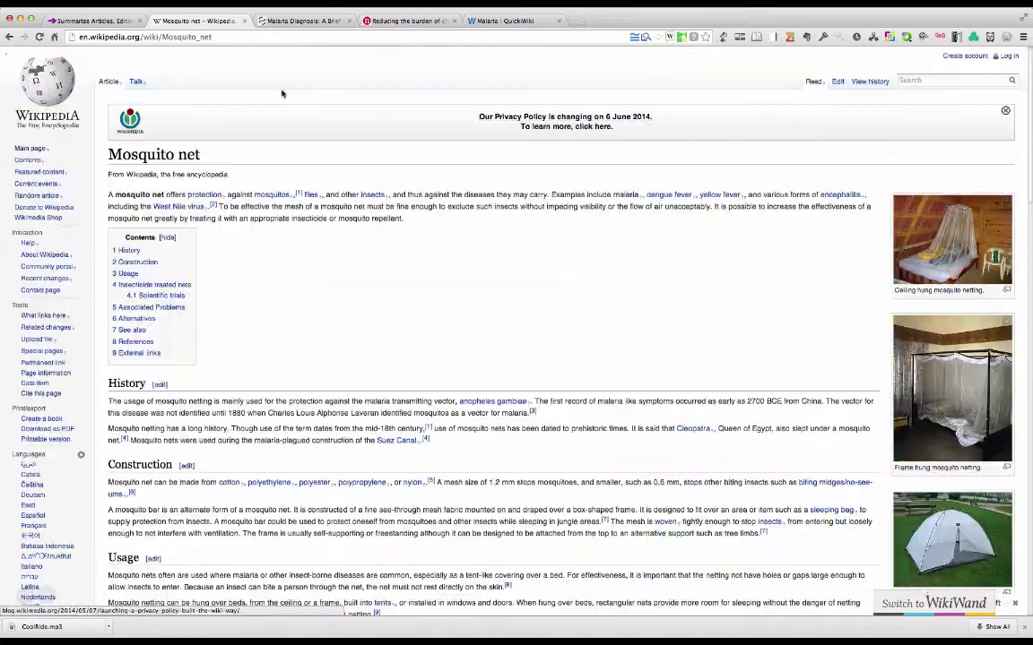
scroll(282, 93, down, 2)
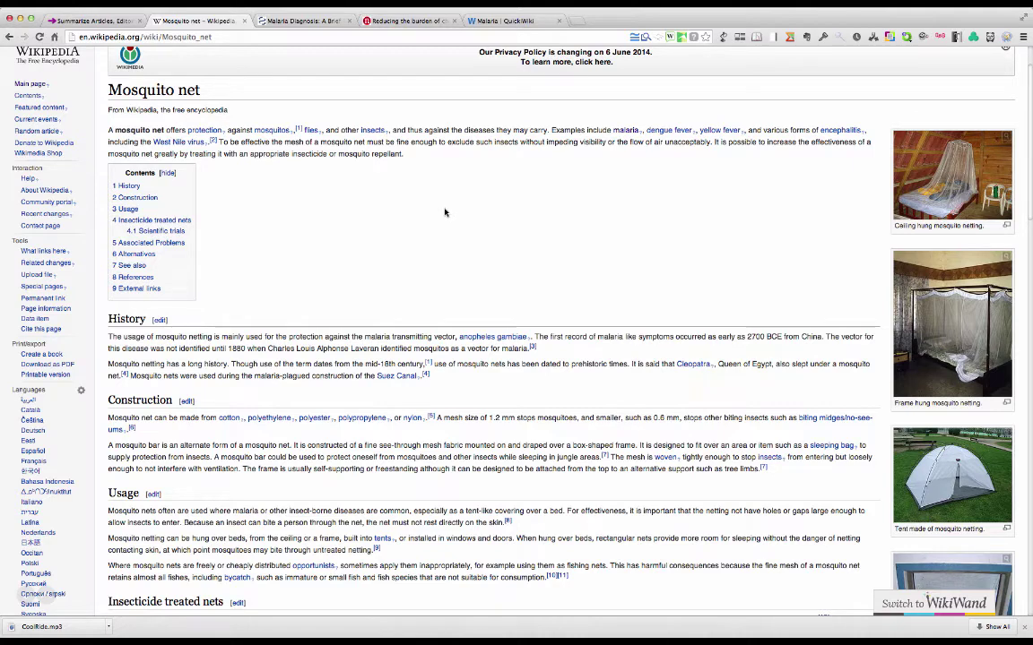
Step: Copy the Mosquito net article's URL and return to the SMMRY summarizer page
click(93, 39)
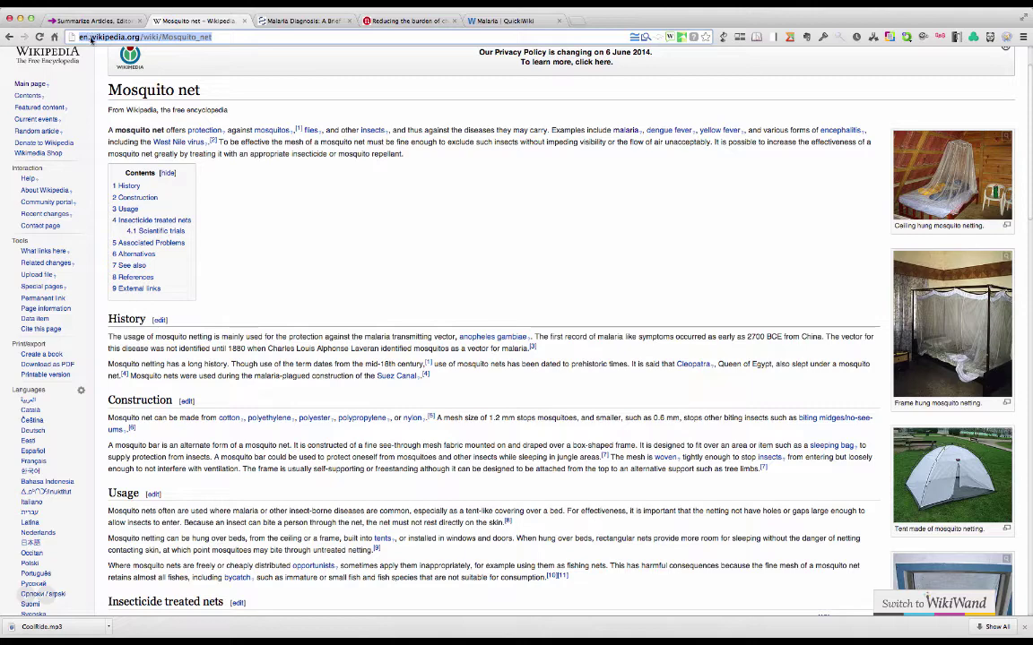
right_click(90, 40)
click(103, 48)
click(79, 18)
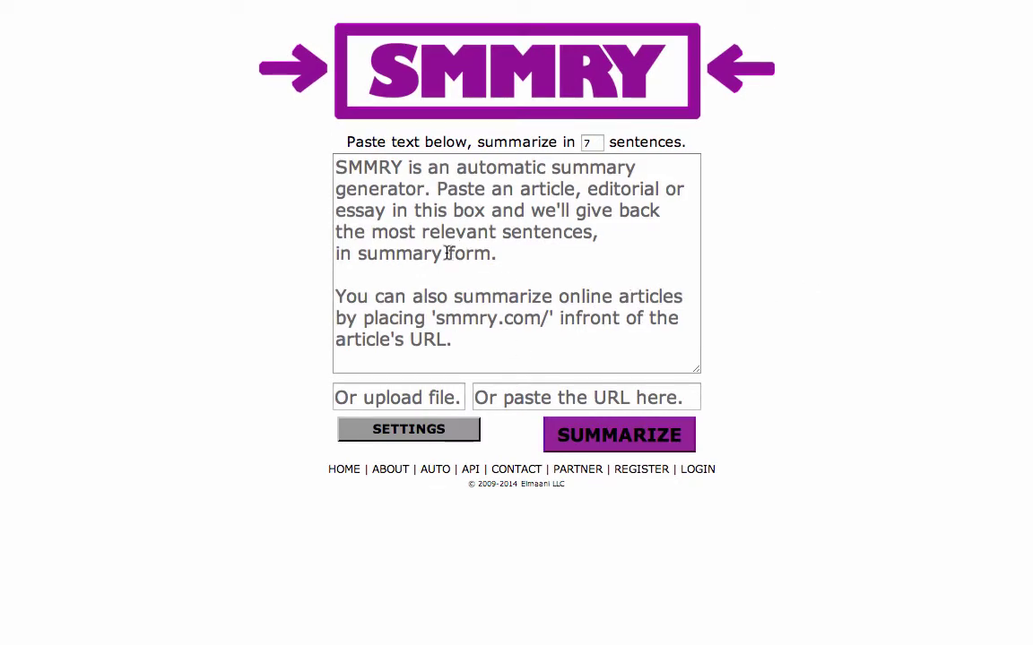
Step: Paste the Mosquito net article URL into 'Or paste the URL here' for a 7-sentence summary
click(508, 396)
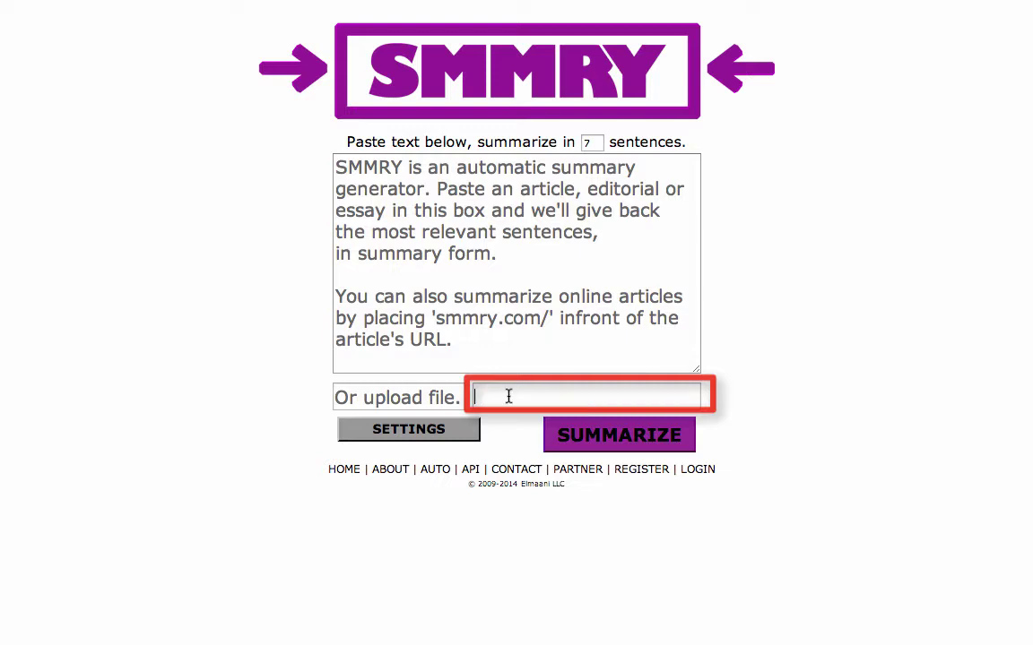
right_click(509, 397)
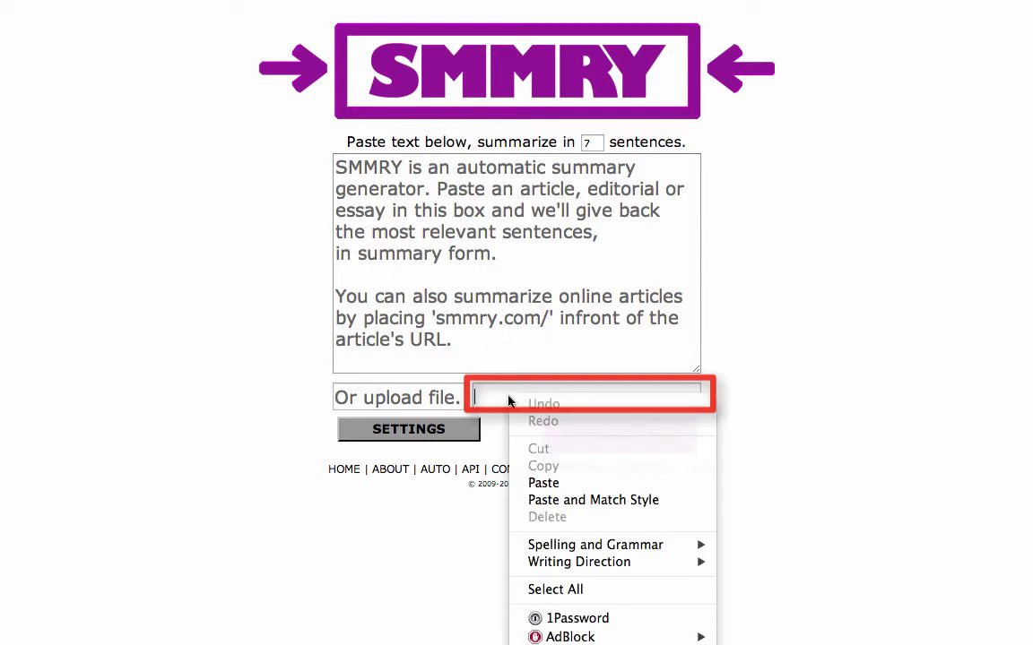
click(563, 482)
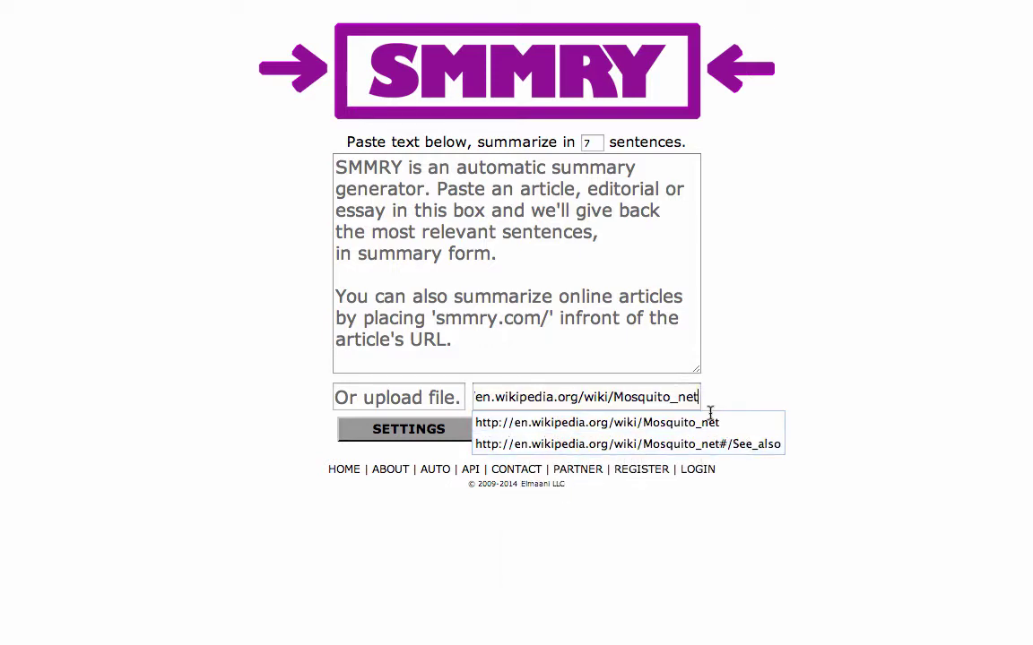
click(743, 374)
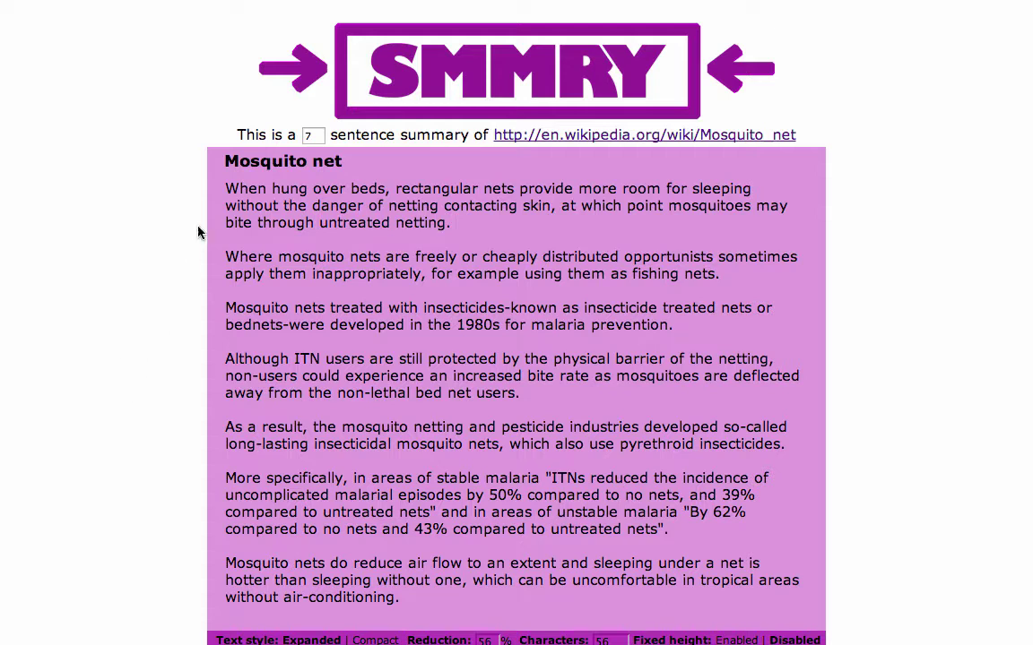
Step: Change the sentence count from 7 to 10 and regenerate the Mosquito net summary
drag(316, 135, 289, 136)
text(10)
key(BackSpace)
key(BackSpace)
text(10)
key(Return)
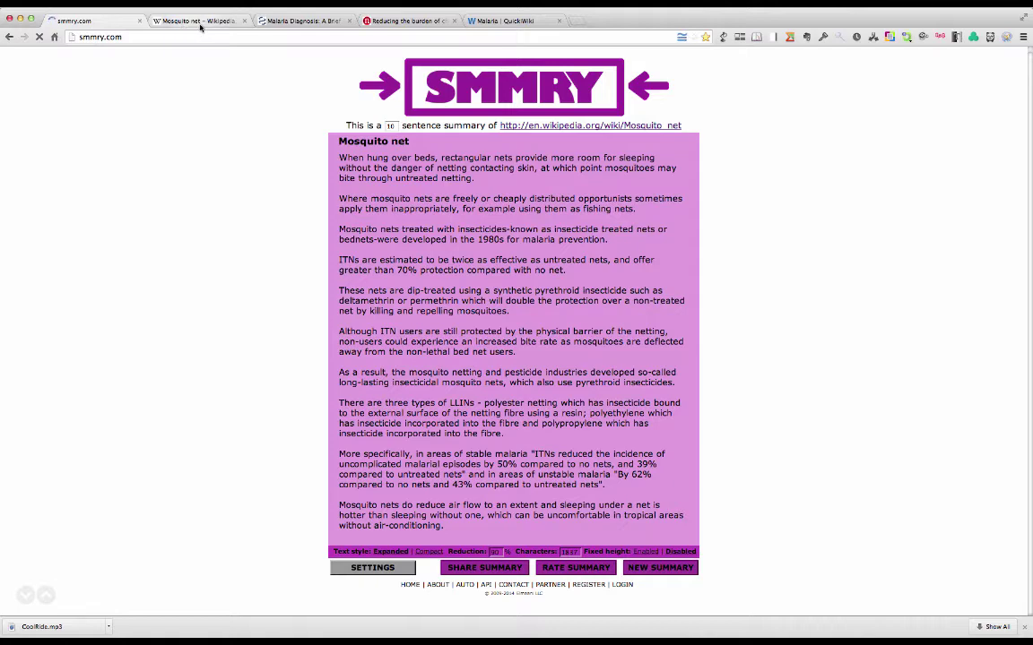
Step: Copy the Insecticide treated nets section text and return to the blank SMMRY form
click(181, 24)
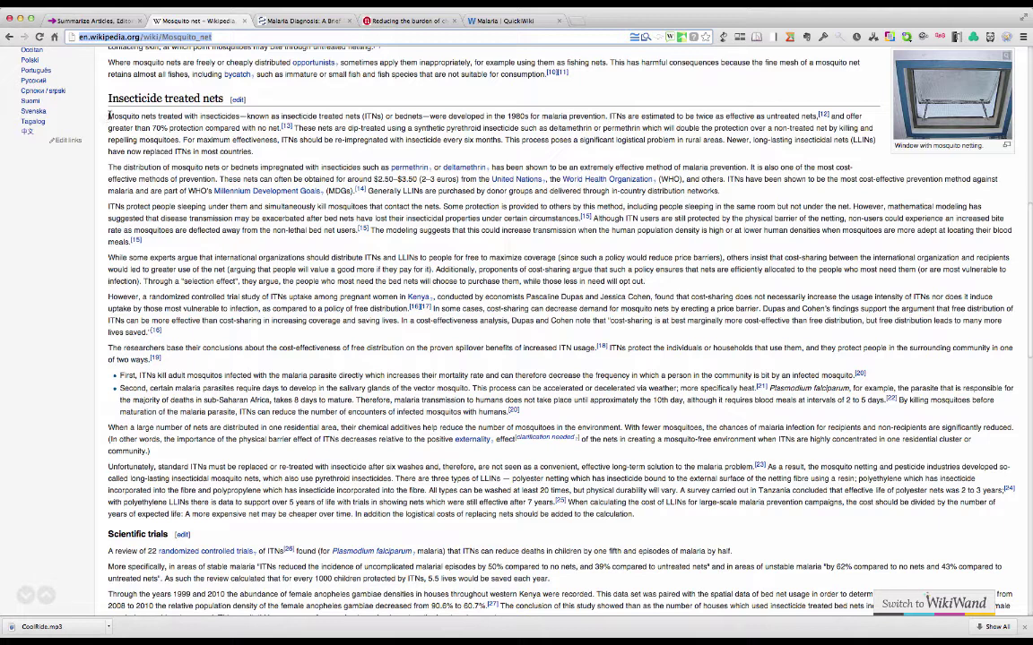
drag(109, 115, 635, 514)
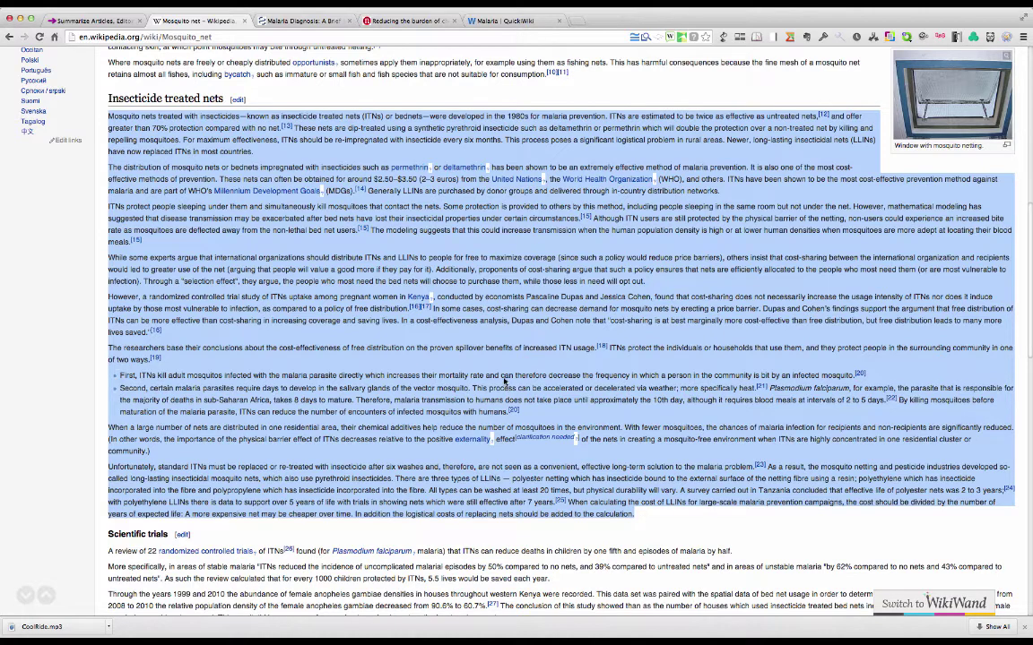
right_click(452, 339)
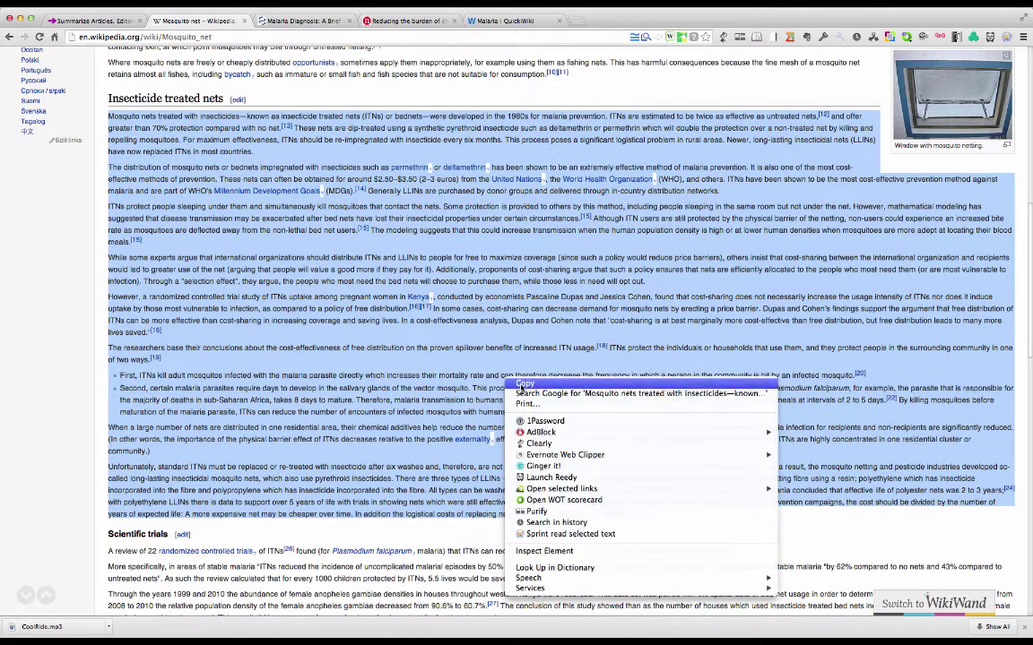
key(Escape)
click(104, 21)
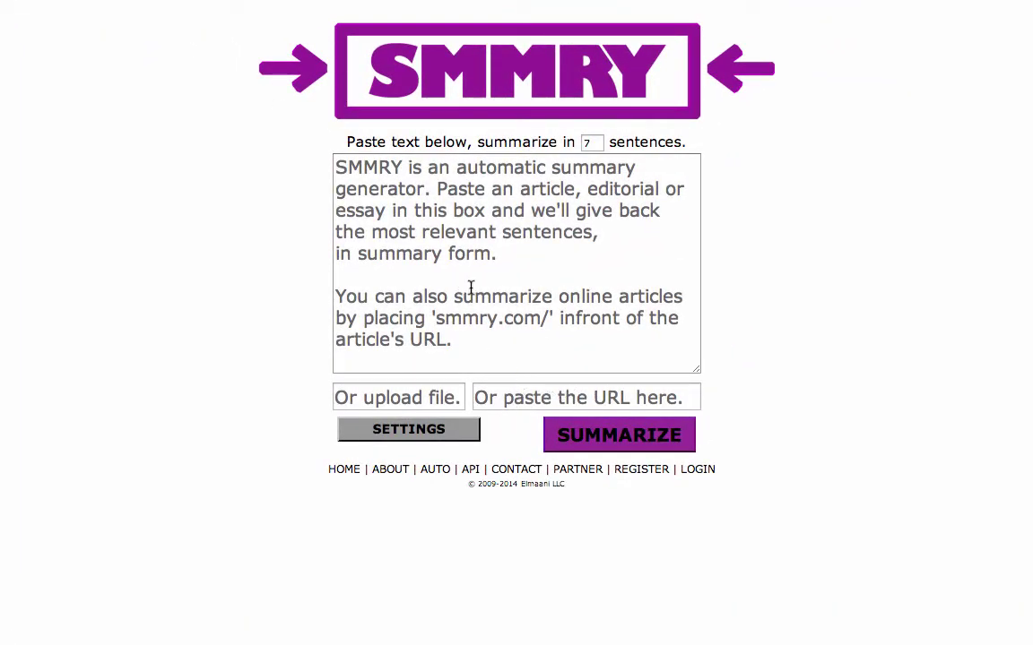
Step: Paste the copied Insecticide treated nets text into SMMRY's text box and summarize it
click(344, 166)
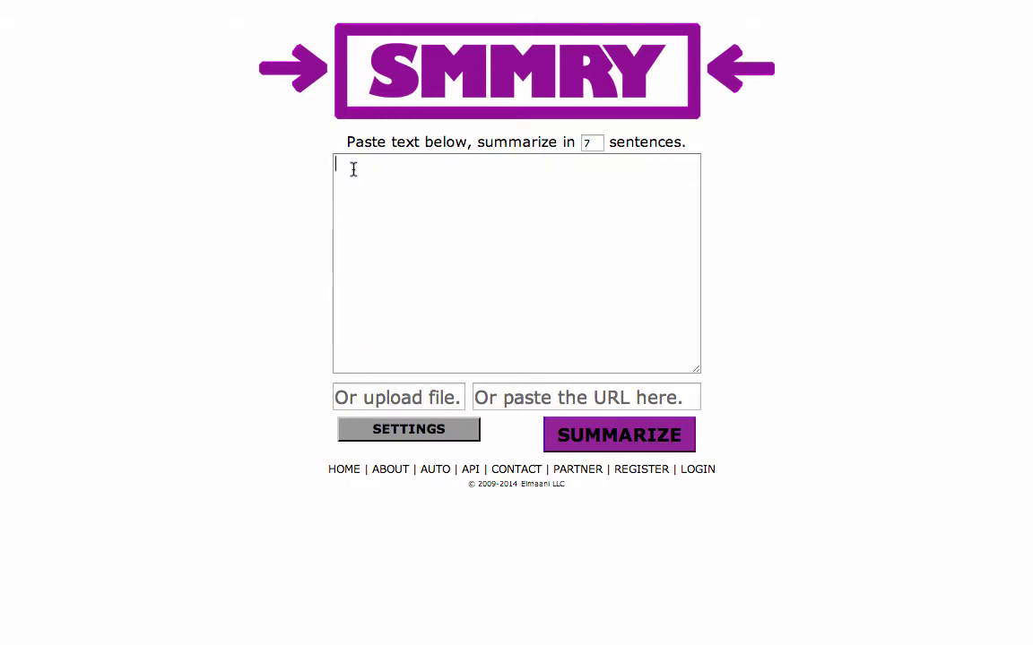
right_click(360, 176)
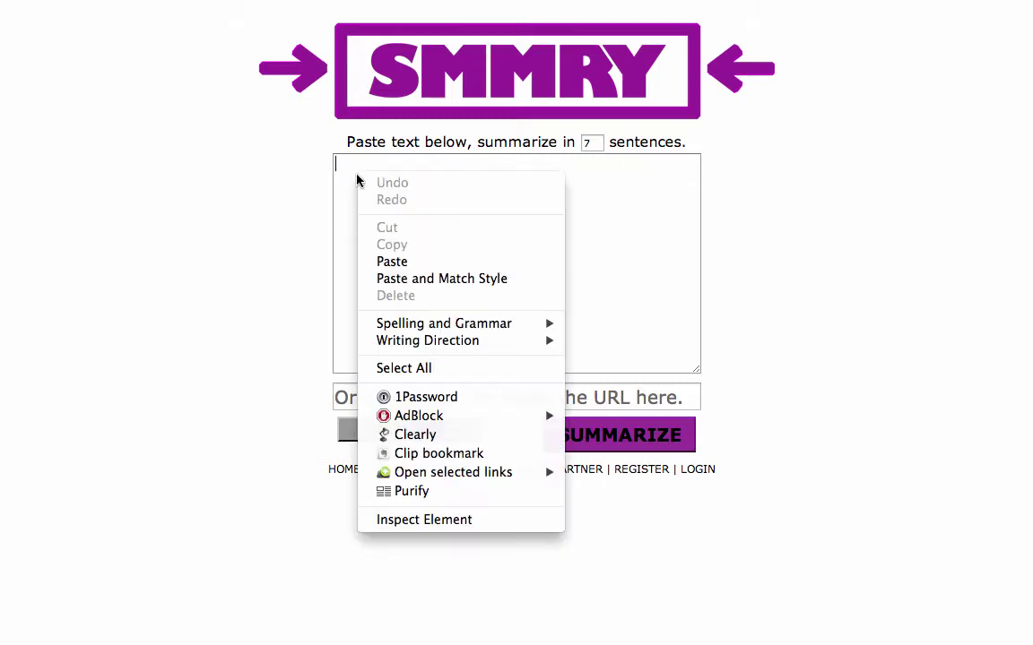
click(392, 262)
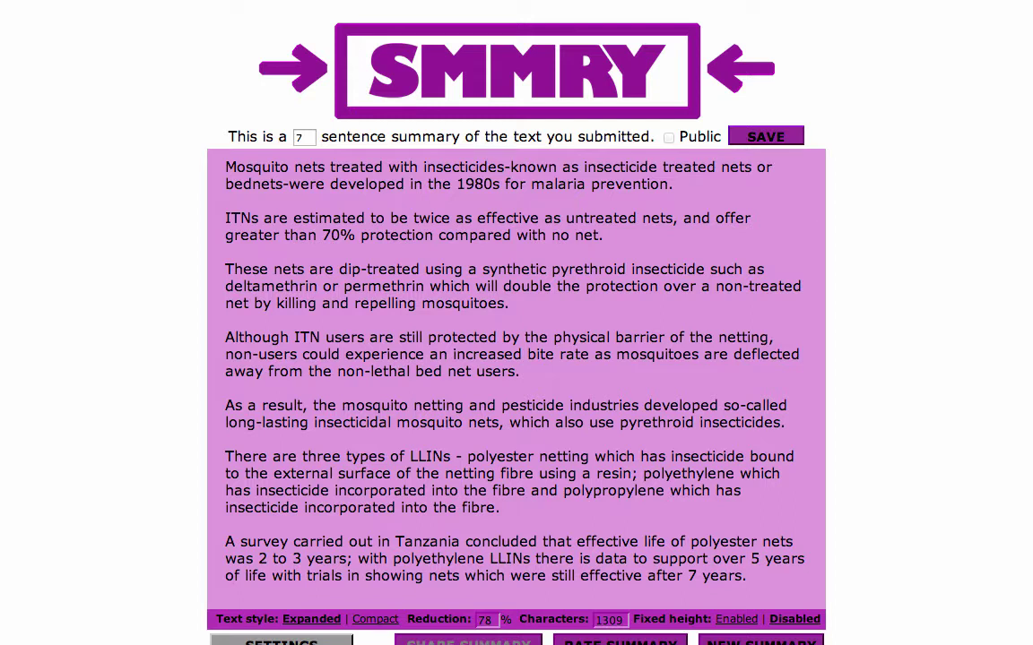
Step: Regenerate the pasted-text summary at 10 sentences
double_click(300, 137)
text(10)
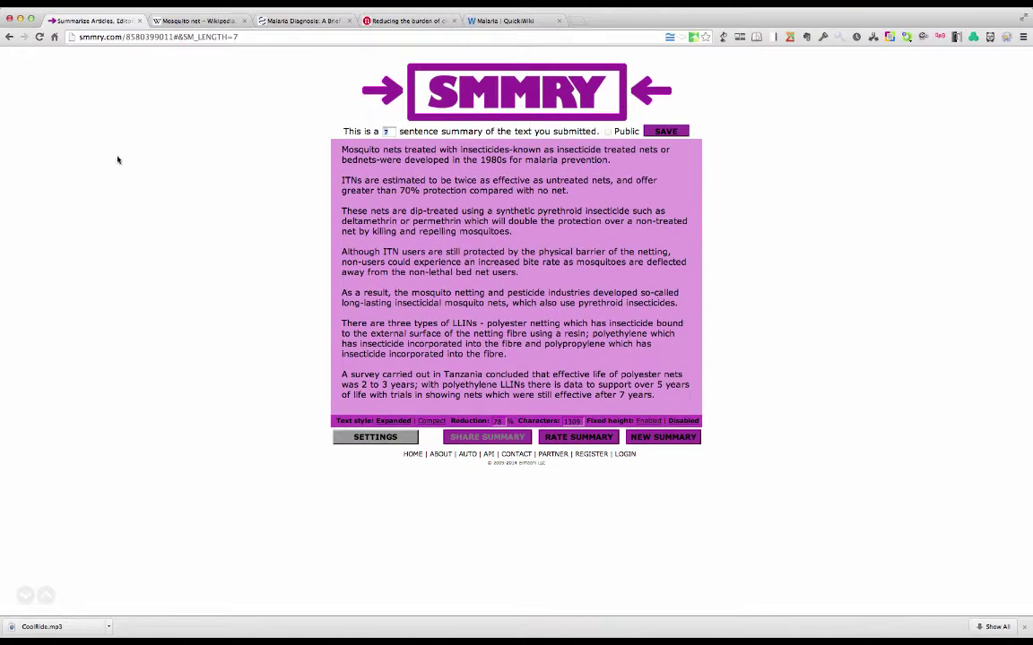
key(Return)
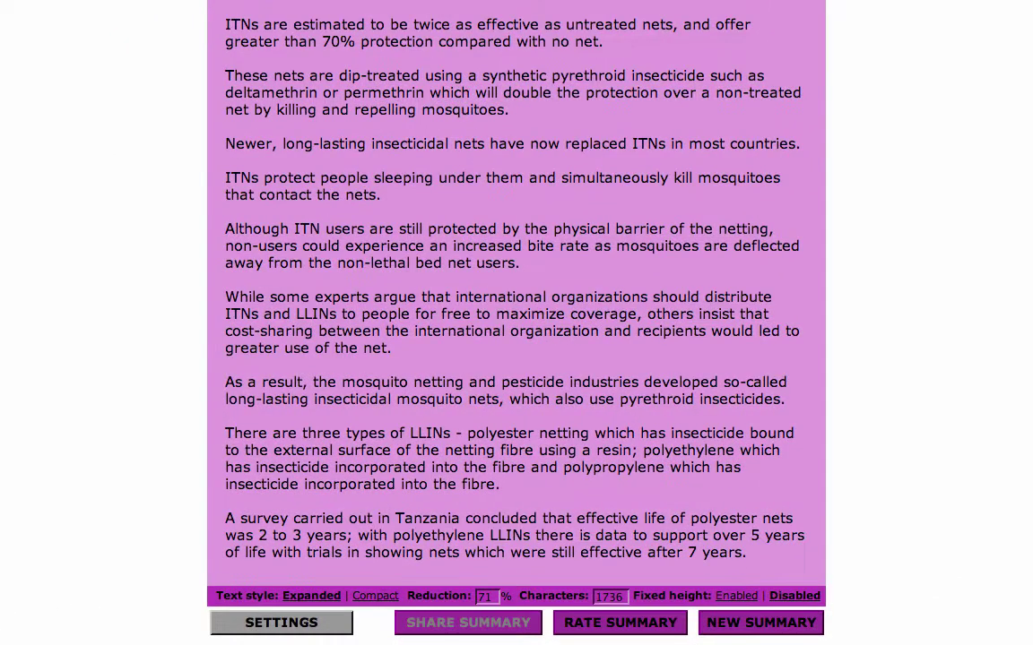
Step: Set the reduction to 50% for a 19-sentence summary, review it, then go back
double_click(485, 596)
text(50)
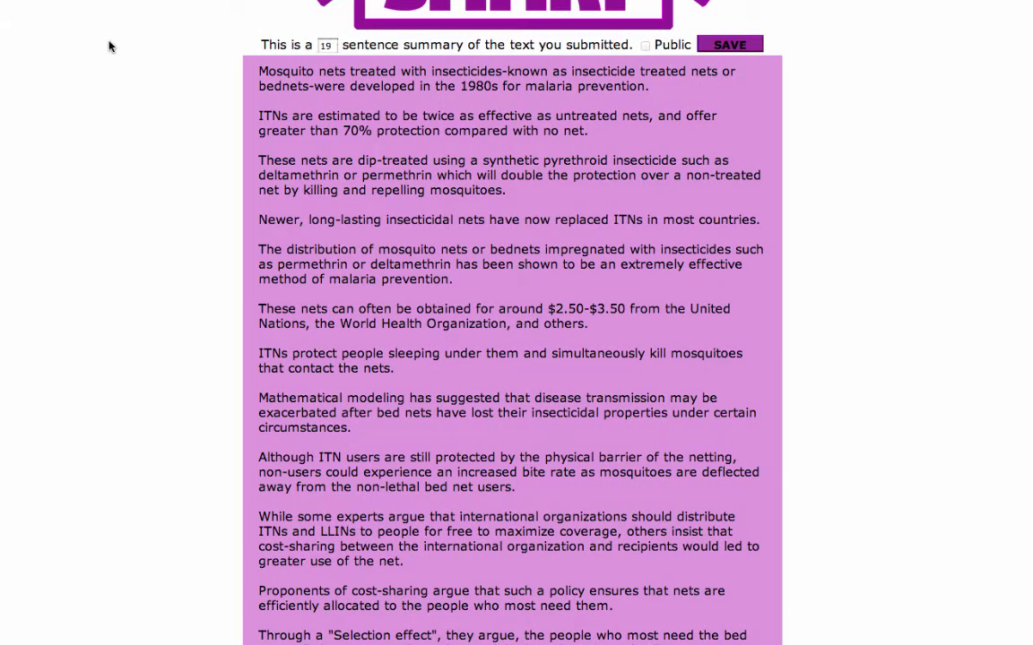
scroll(897, 189, down, 5)
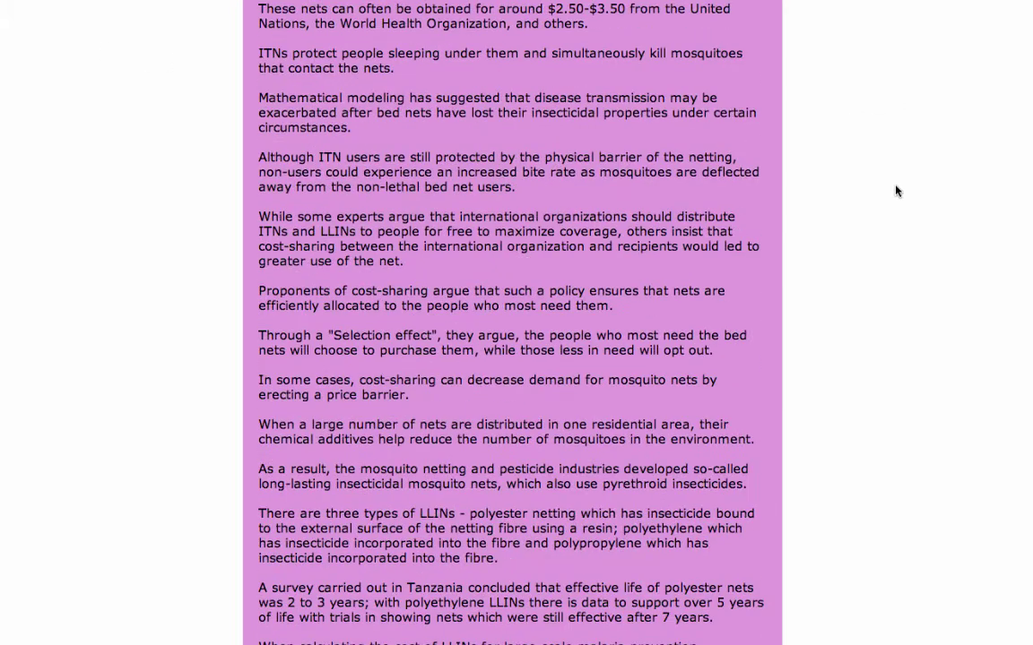
scroll(897, 190, up, 2)
scroll(895, 192, up, 3)
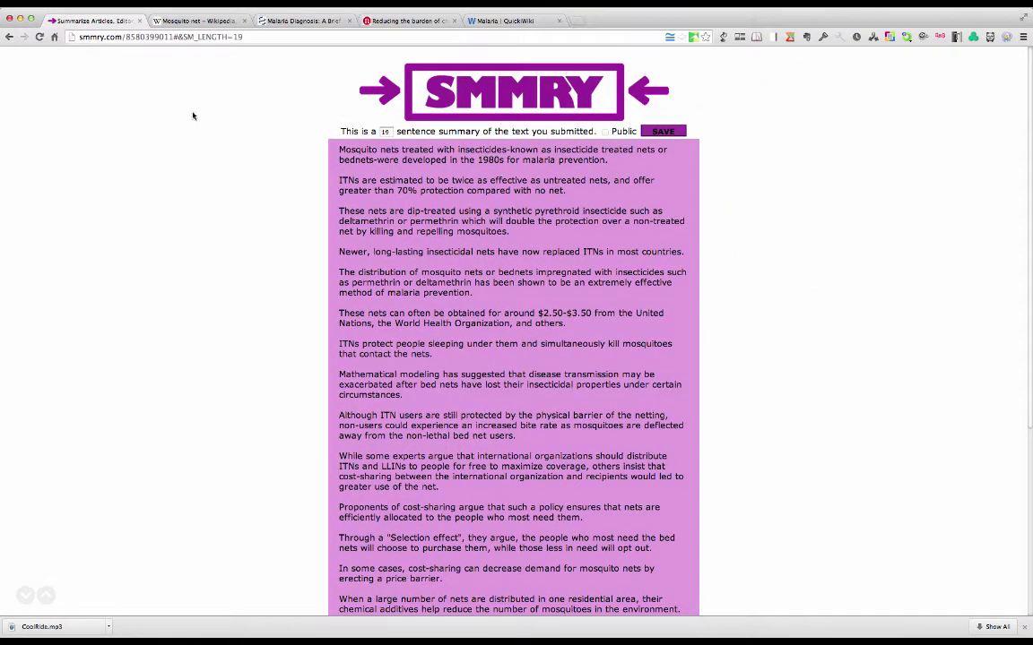
key(super+bracketleft)
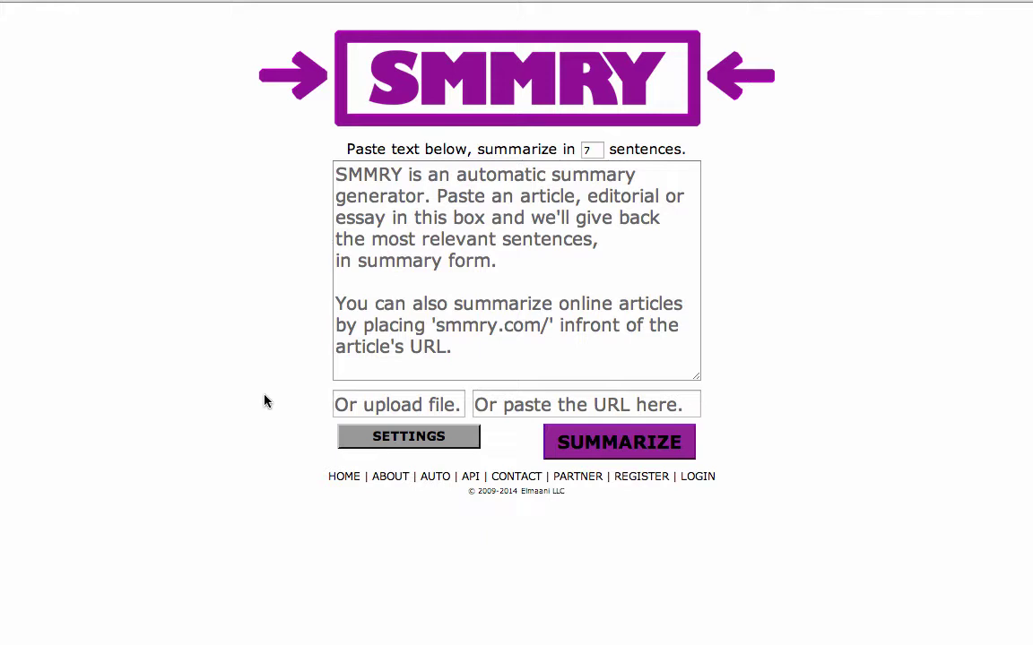
Step: Upload nature05445.pdf from the PDFs folder for summarizing
click(381, 411)
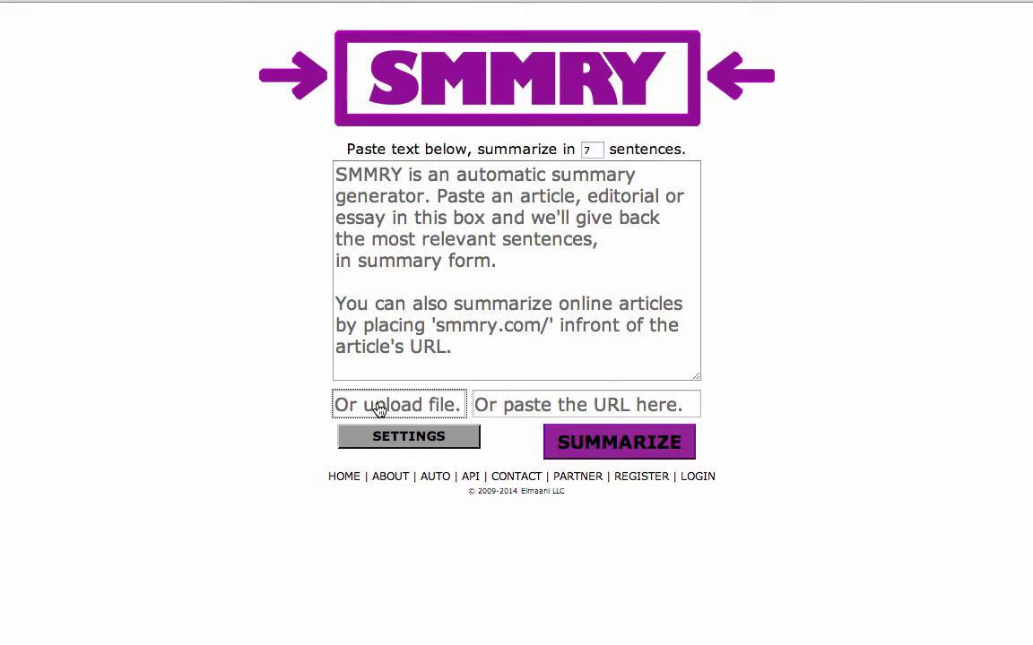
click(379, 409)
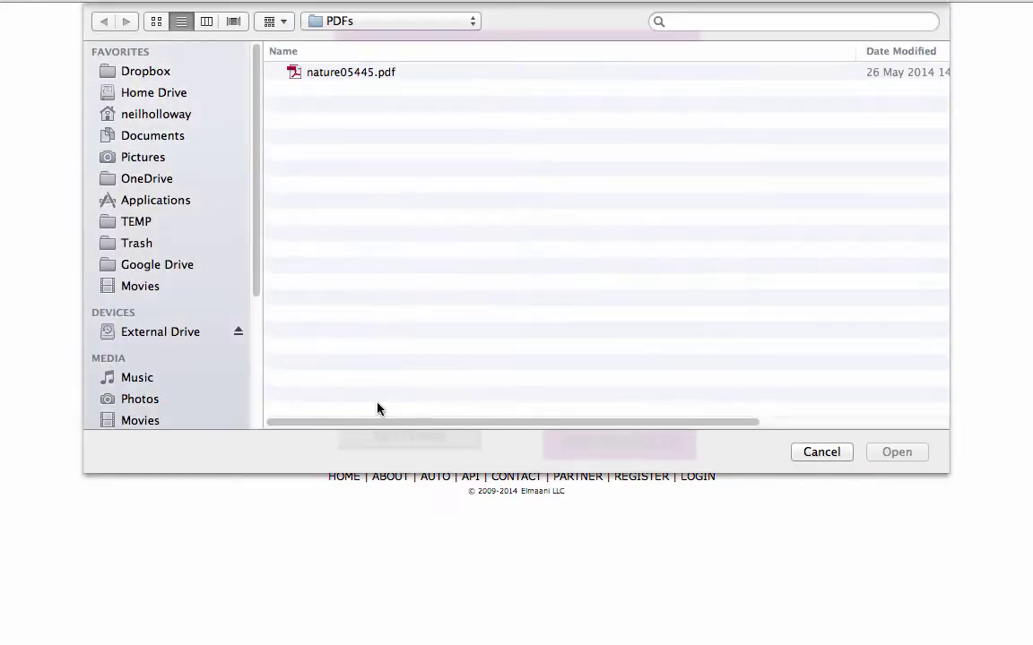
click(336, 72)
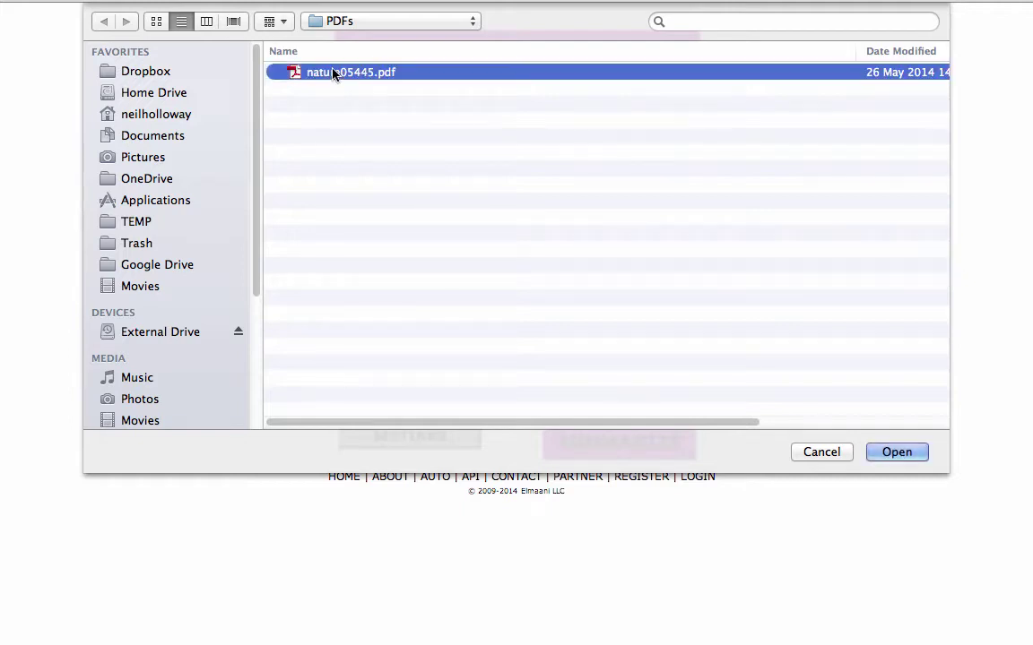
click(897, 452)
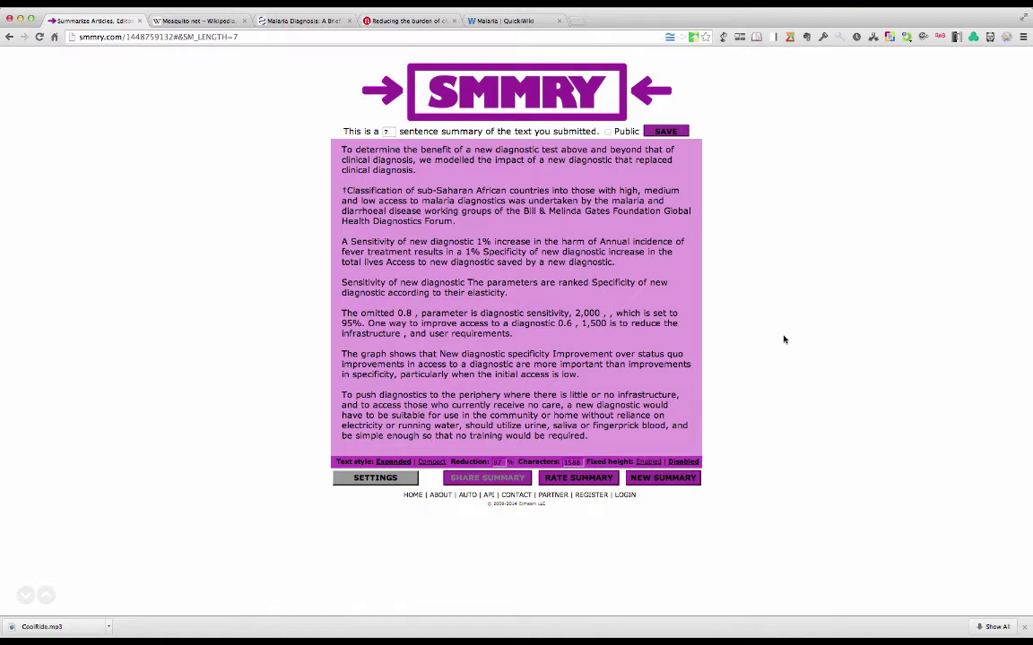
Step: Set the reduction to 90% for a 34-sentence malaria summary and start the web clipper
click(500, 462)
drag(502, 462, 491, 466)
text(90)
key(Return)
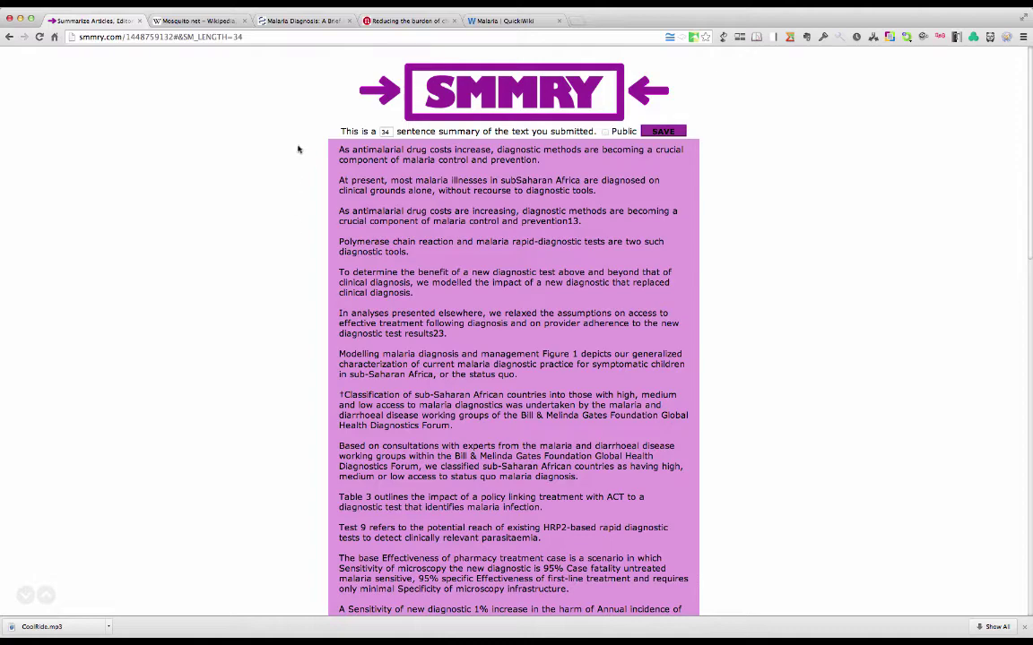
scroll(290, 157, down, 3)
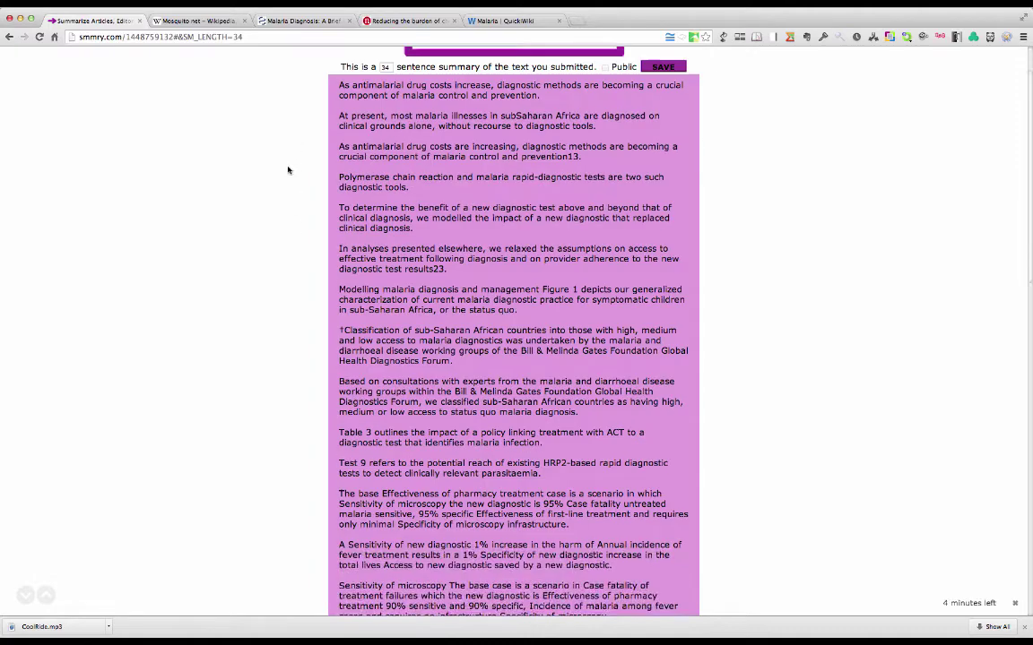
scroll(286, 161, down, 10)
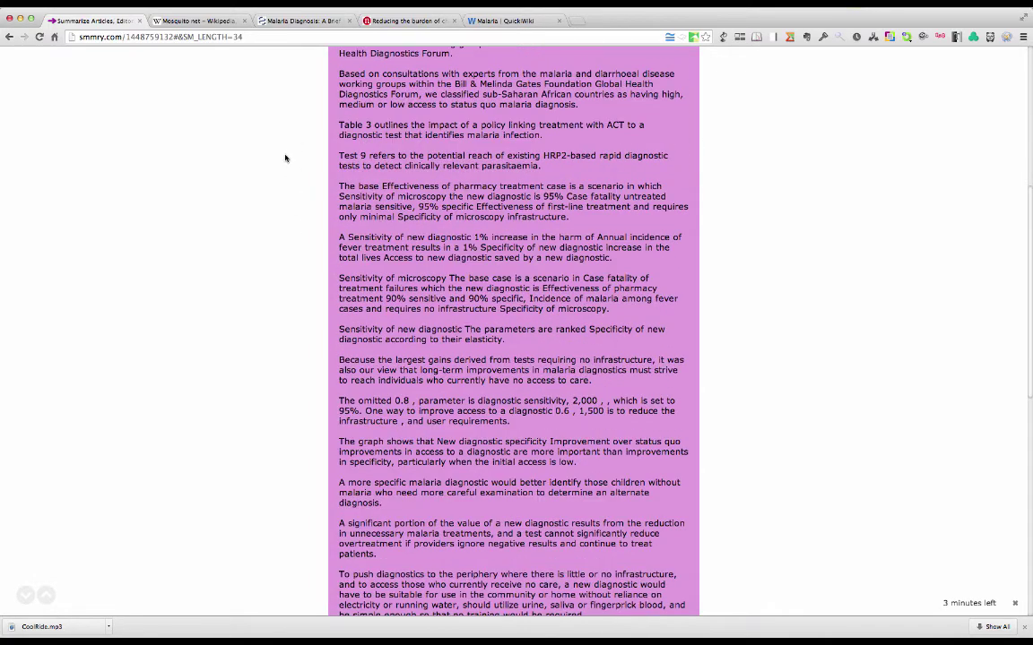
scroll(285, 159, up, 13)
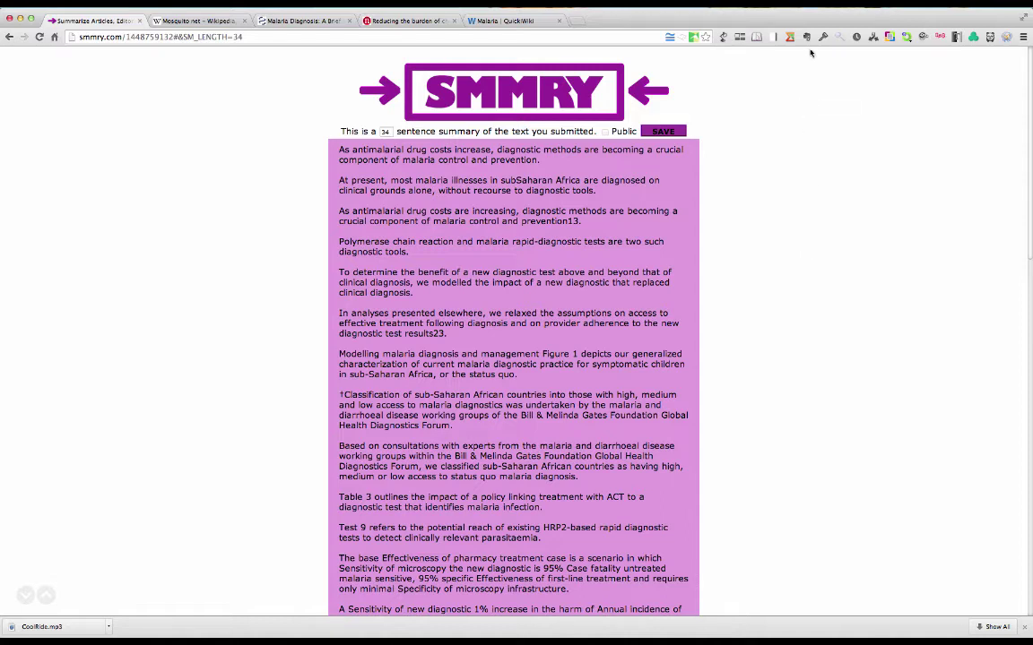
click(726, 37)
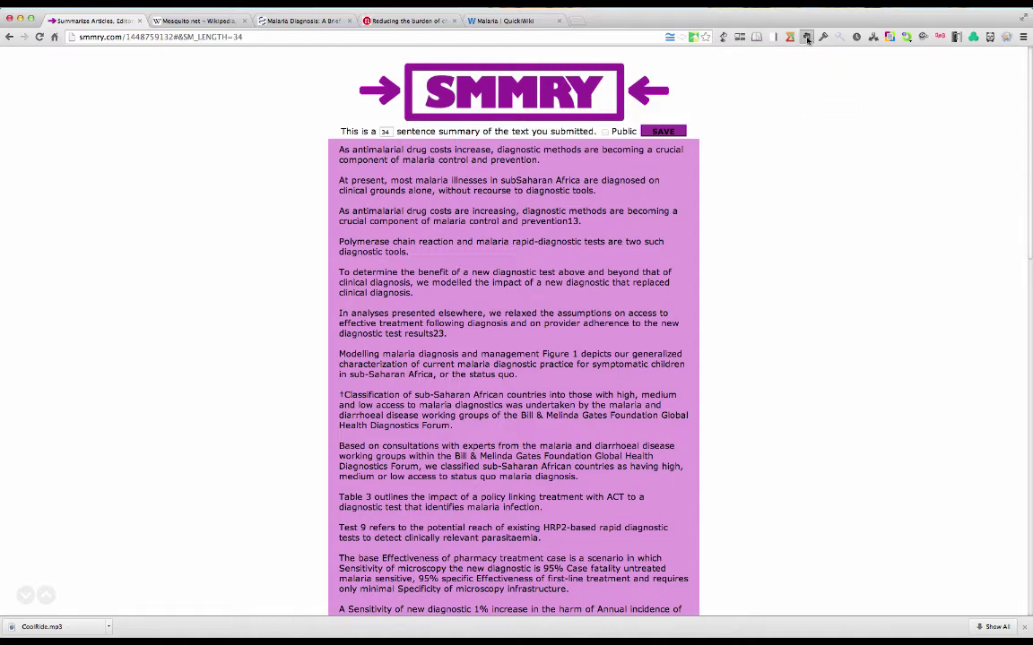